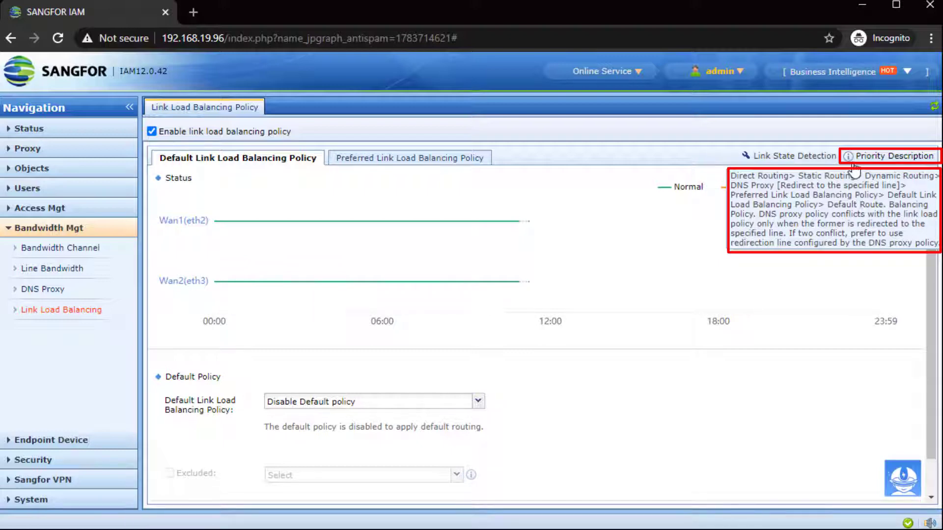
Preview the default link load balancing policies Prefer the line with highest priority, Based on dst ISP and Based on remaining bandwidth
scroll(925, 299, "down", 2)
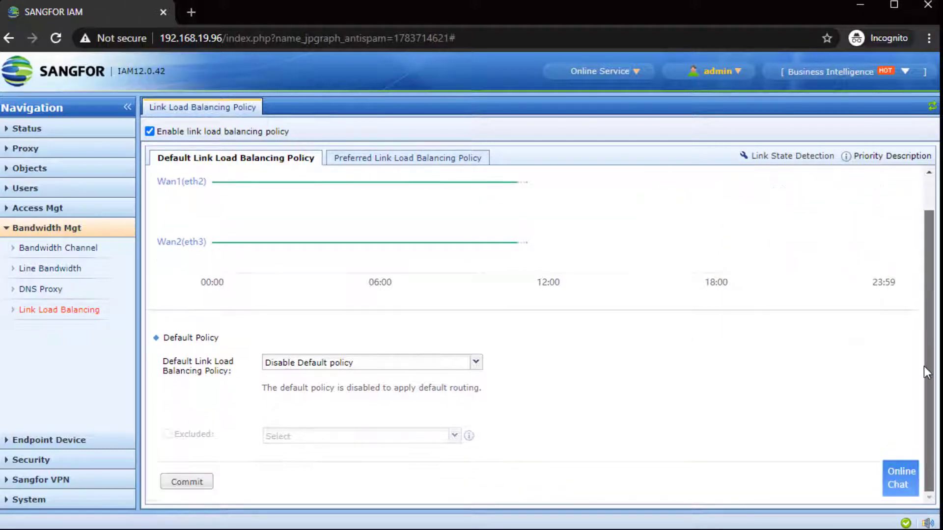
left_click(458, 367)
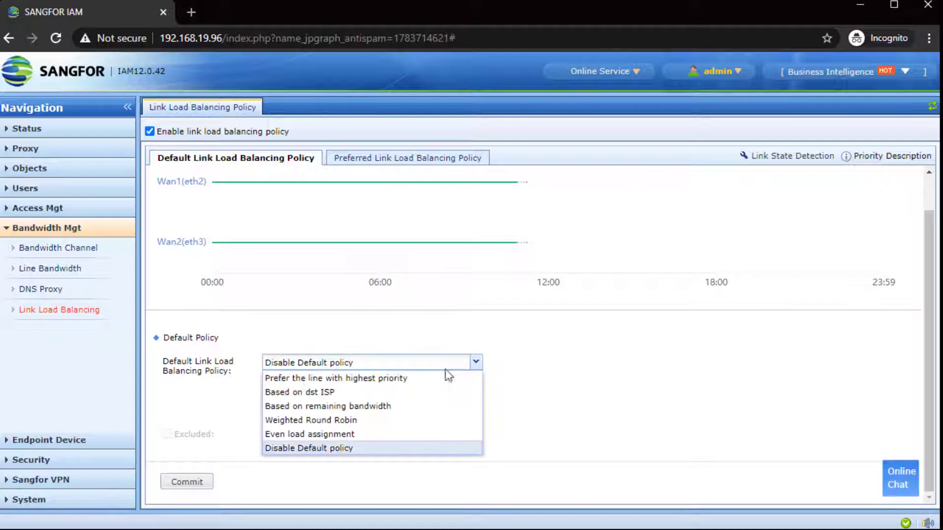
left_click(438, 382)
left_click_drag(923, 348, 902, 424)
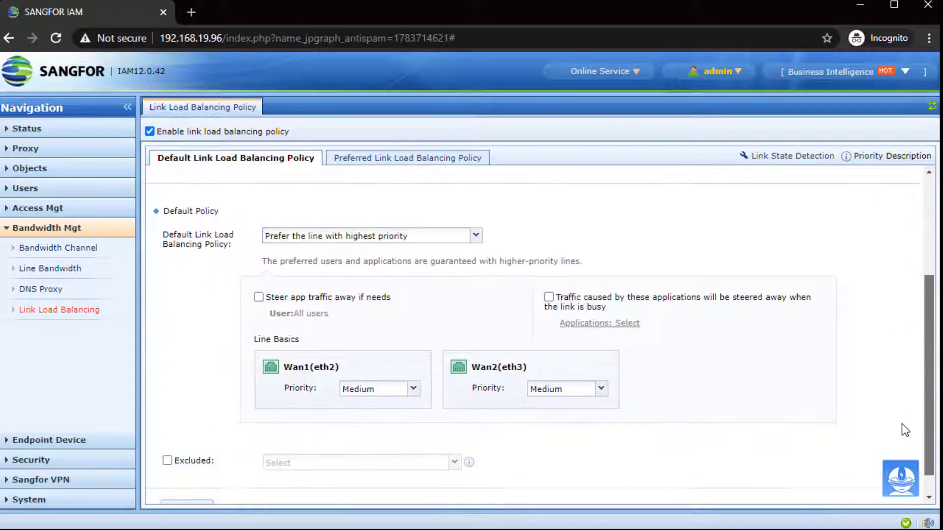
left_click(452, 237)
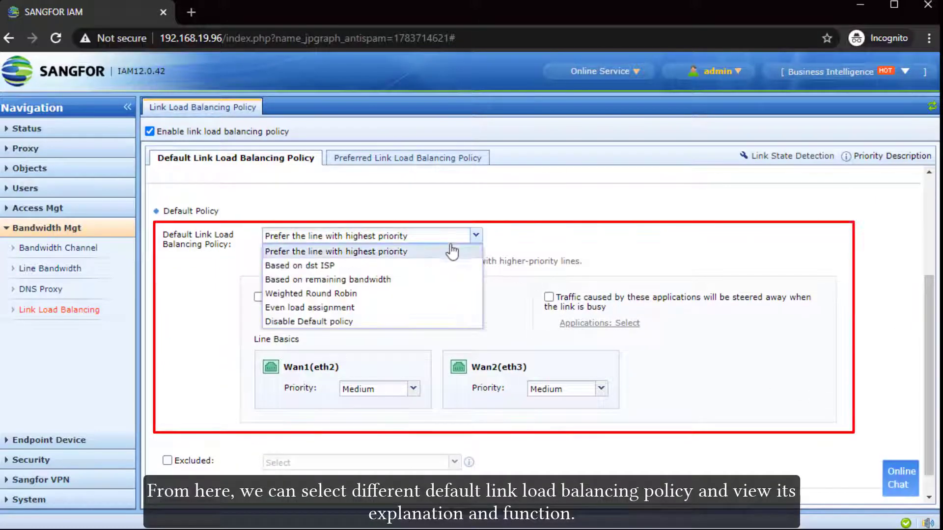
left_click(442, 267)
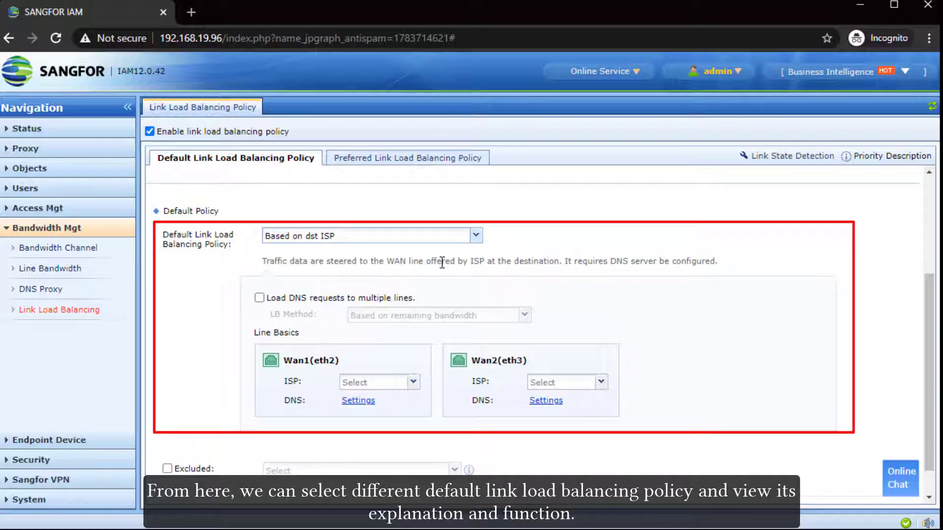
left_click(445, 236)
left_click(432, 267)
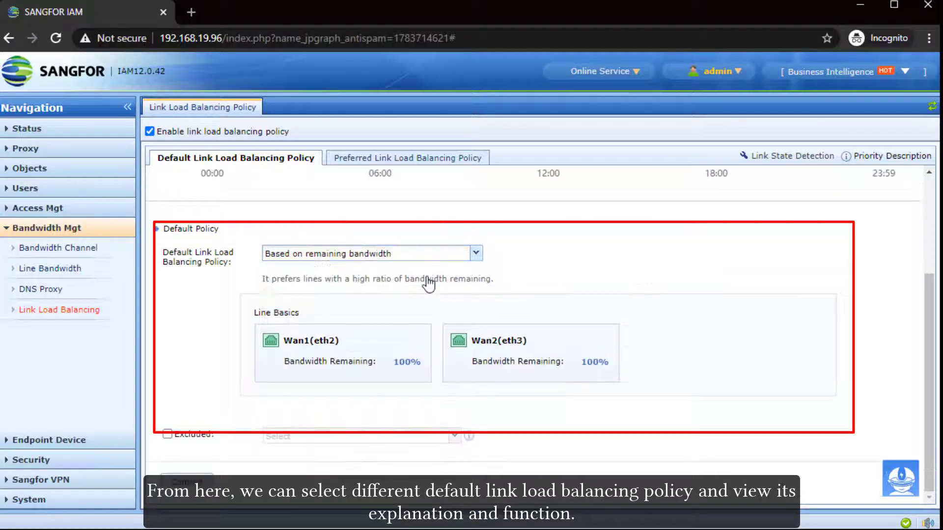
Preview the Weighted Round Robin and Even load assignment default policies, and return the selection to Disable Default policy
left_click(442, 254)
left_click(418, 312)
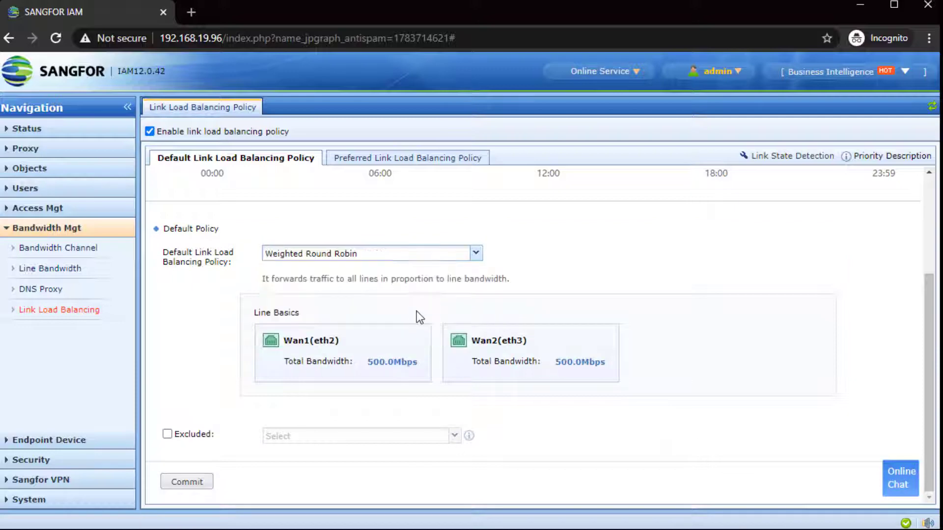
left_click(417, 253)
left_click(410, 324)
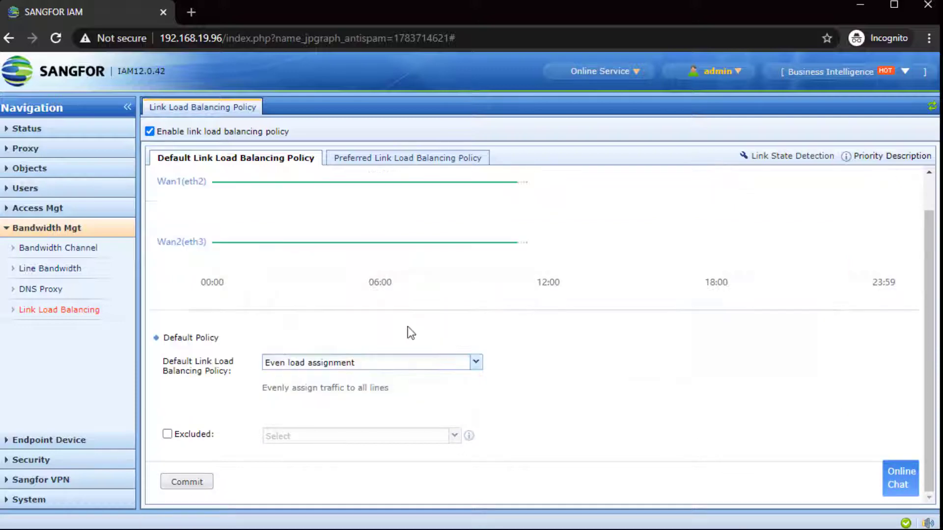
left_click(392, 363)
left_click(380, 449)
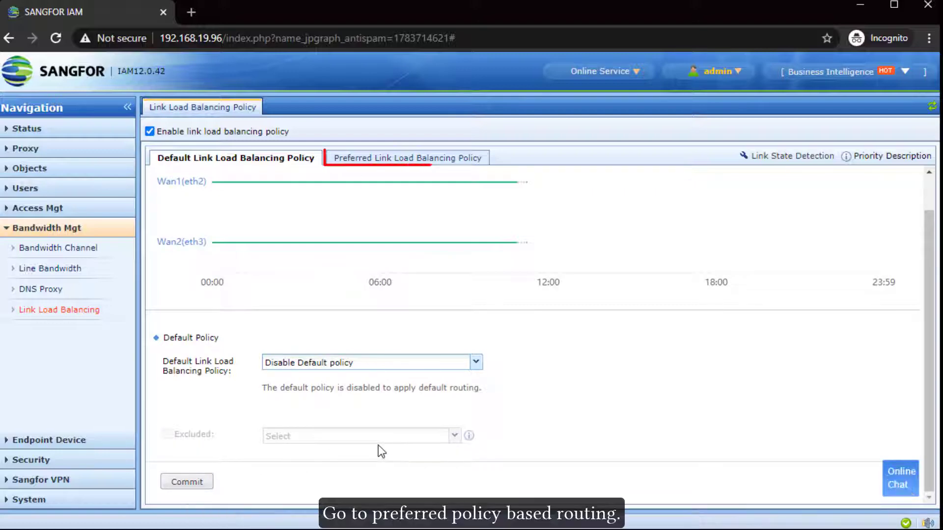
Start a new preferred link load balancing policy named ISP1
left_click(408, 159)
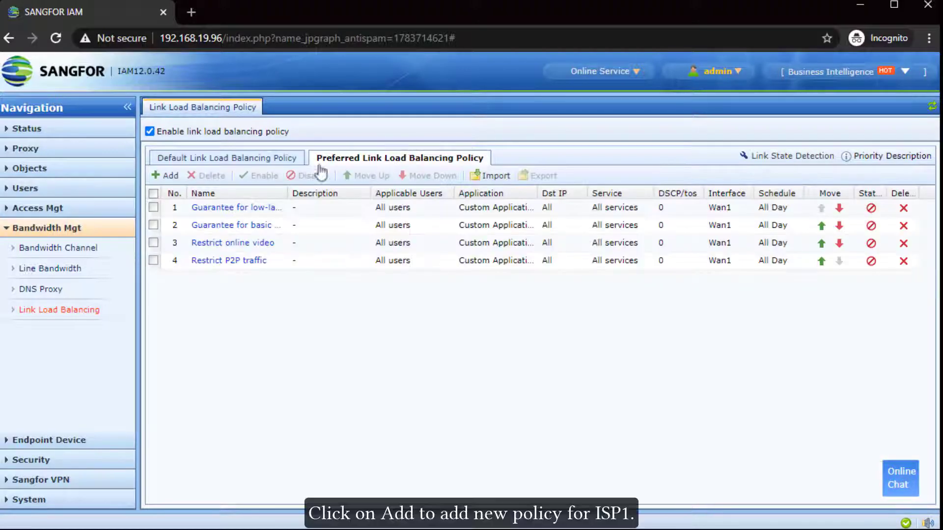
left_click(171, 175)
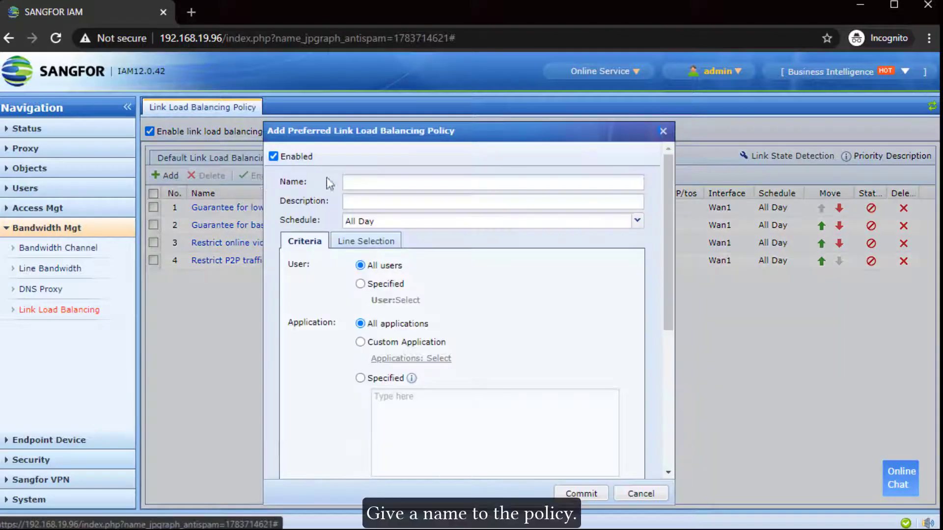
type("ISP1")
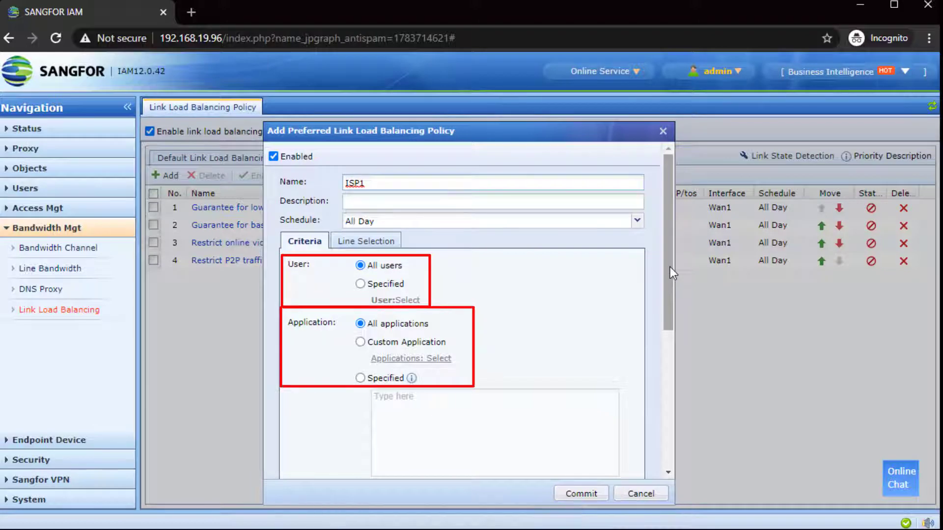
Set the ISP1 policy's application criterion to Custom Application with all Social Networking and Shopping applications
mouse_move(670, 267)
left_mouse_down()
mouse_move(652, 416)
mouse_move(647, 324)
left_mouse_up()
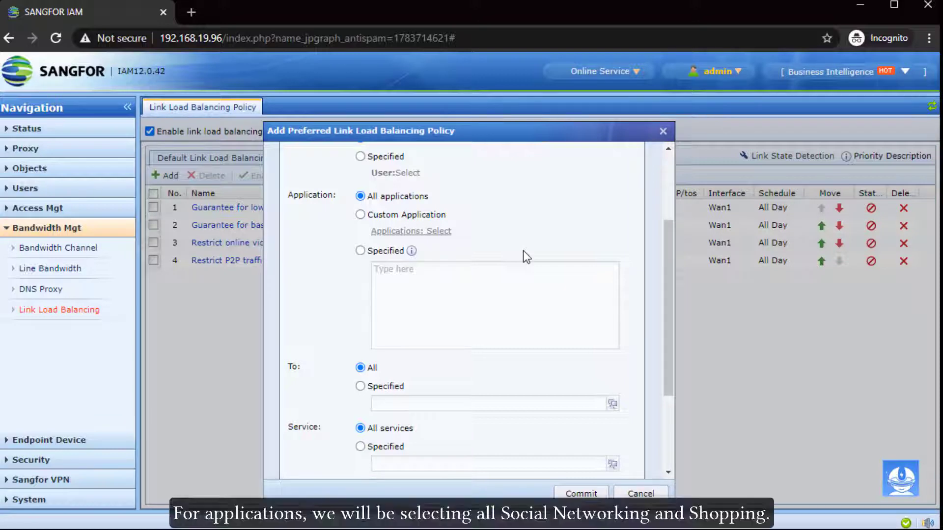
left_click(426, 215)
left_click(432, 235)
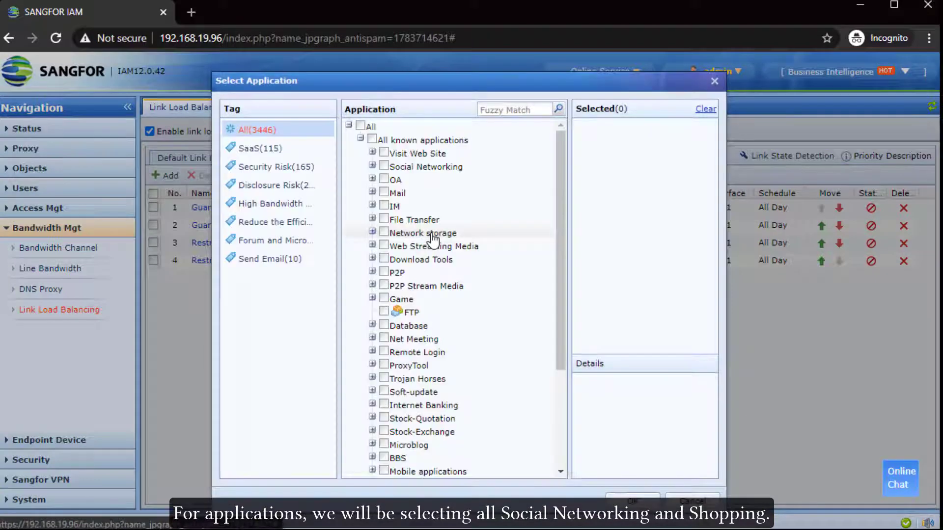
left_click(384, 166)
left_click_drag(560, 351, 566, 466)
left_click(384, 339)
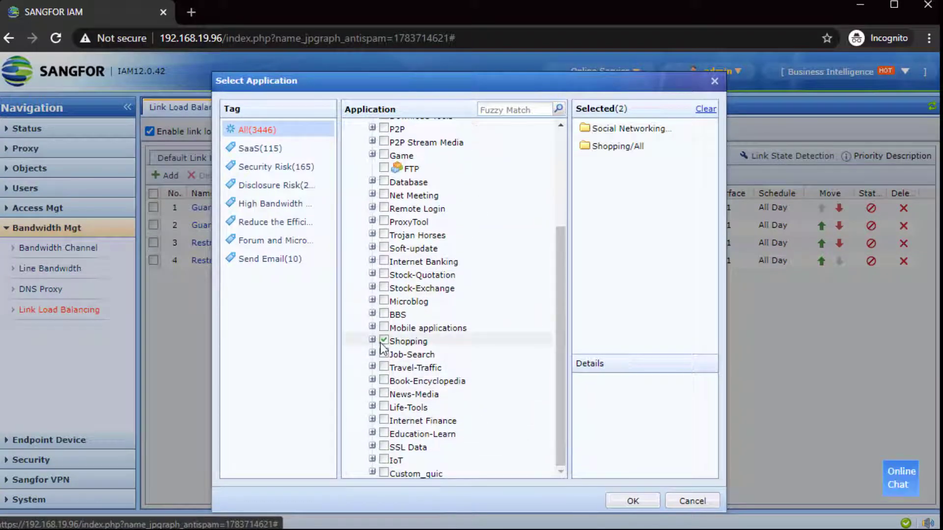
left_click(633, 502)
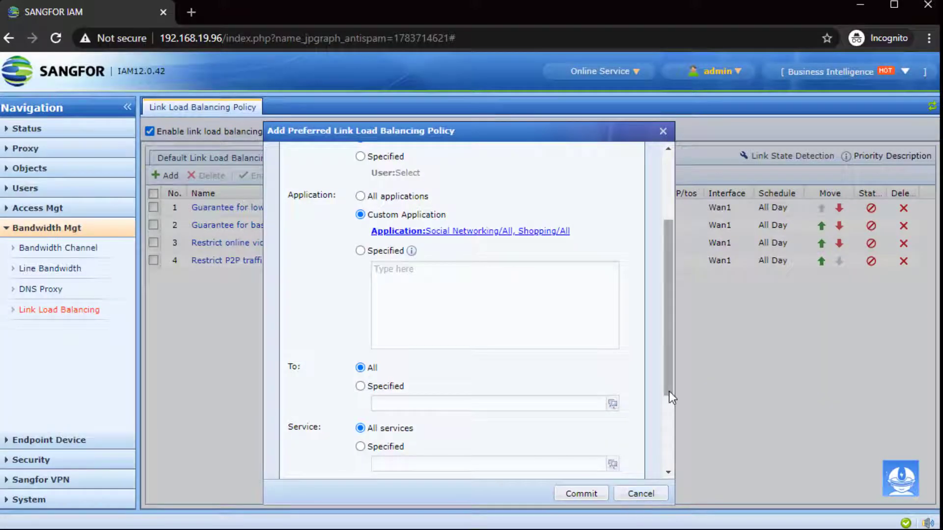
Set the ISP1 policy's line selection to Specified with interface Wan1(eth2), and commit the policy
left_click_drag(669, 391, 668, 237)
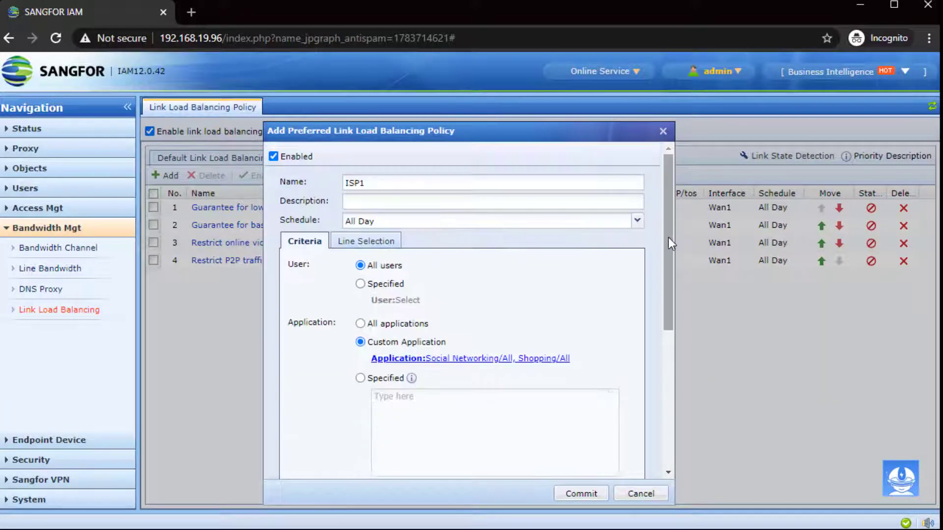
left_click(389, 241)
left_click(411, 265)
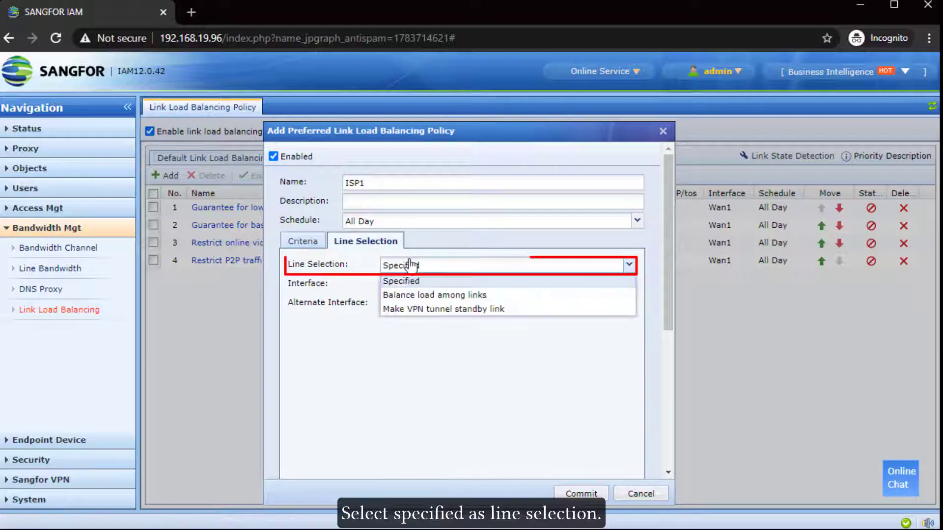
left_click(415, 278)
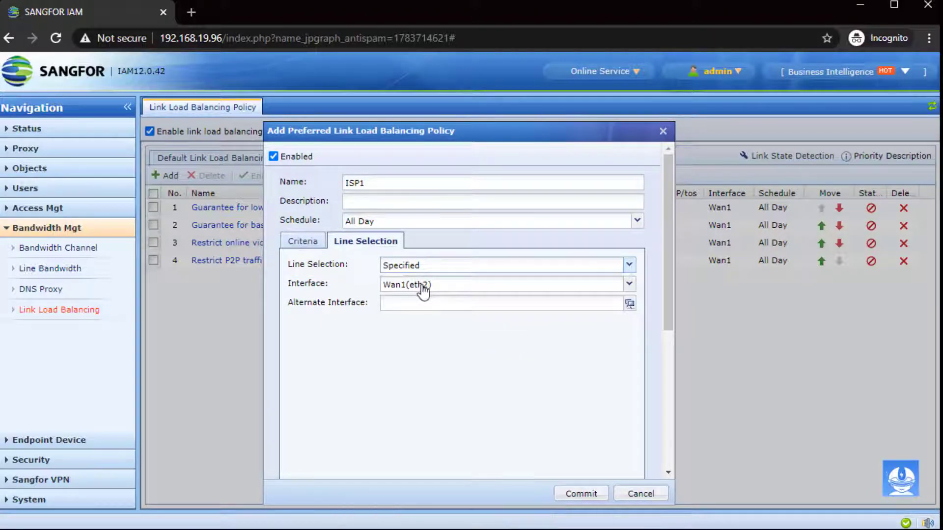
left_click(420, 286)
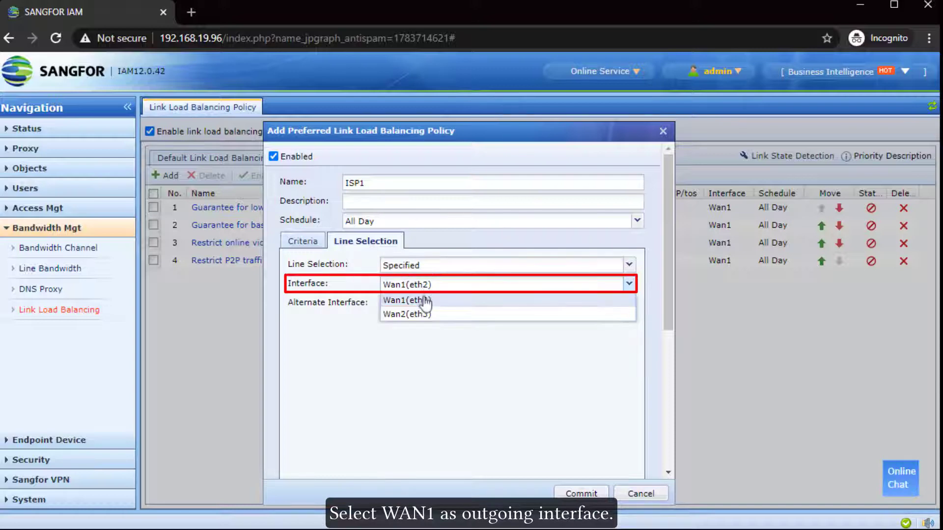
left_click(425, 302)
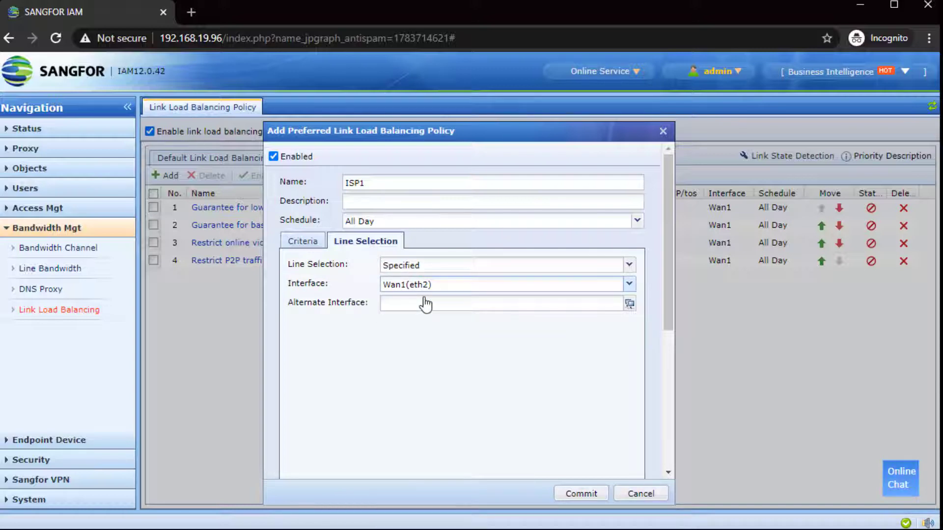
scroll(670, 463, "down", 5)
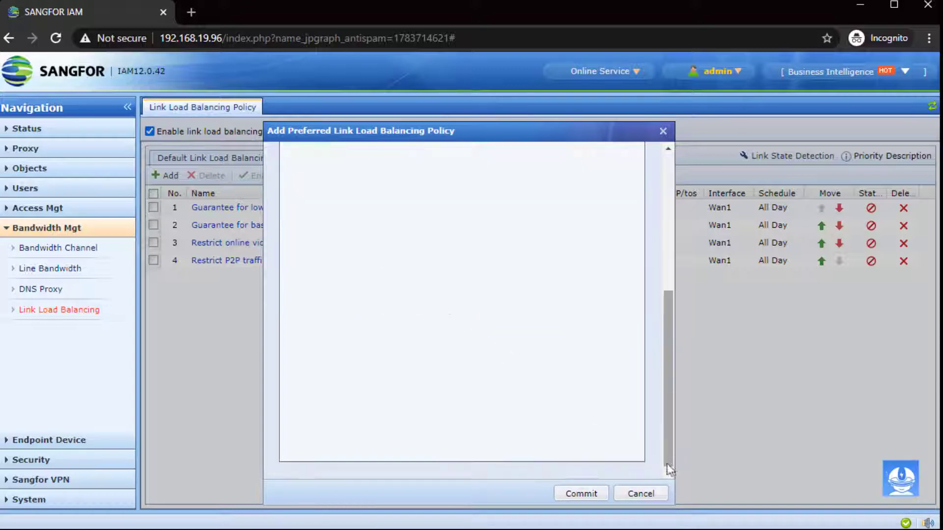
left_click(586, 493)
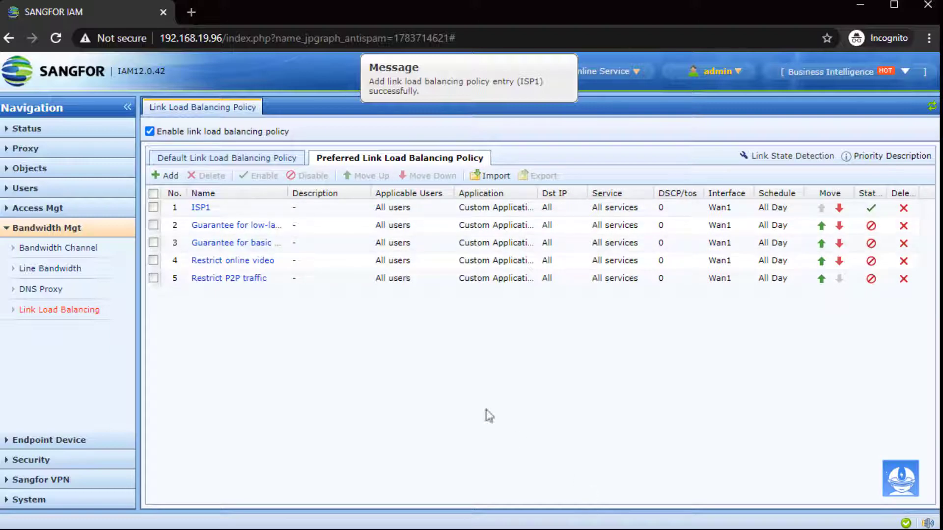
Start another preferred policy named ISP2 and set its application criterion to Custom Application
left_click(169, 176)
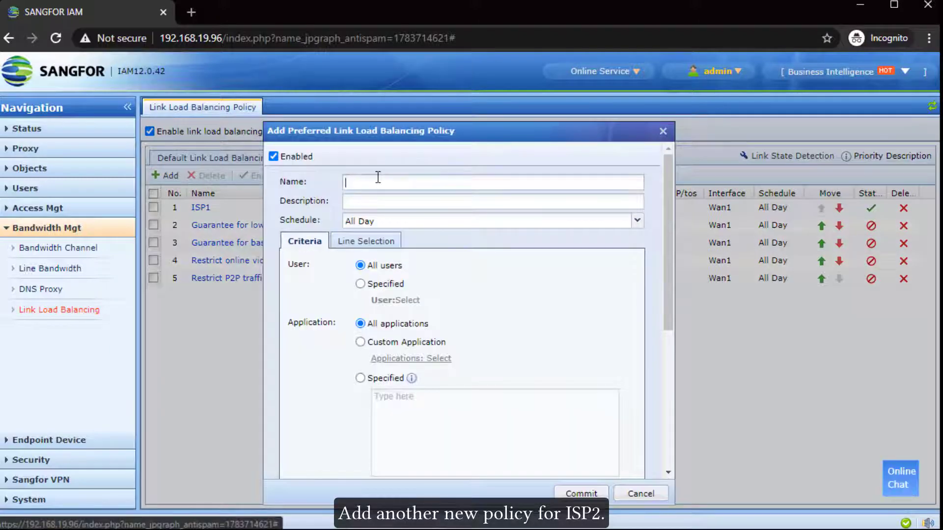
type("ISP2")
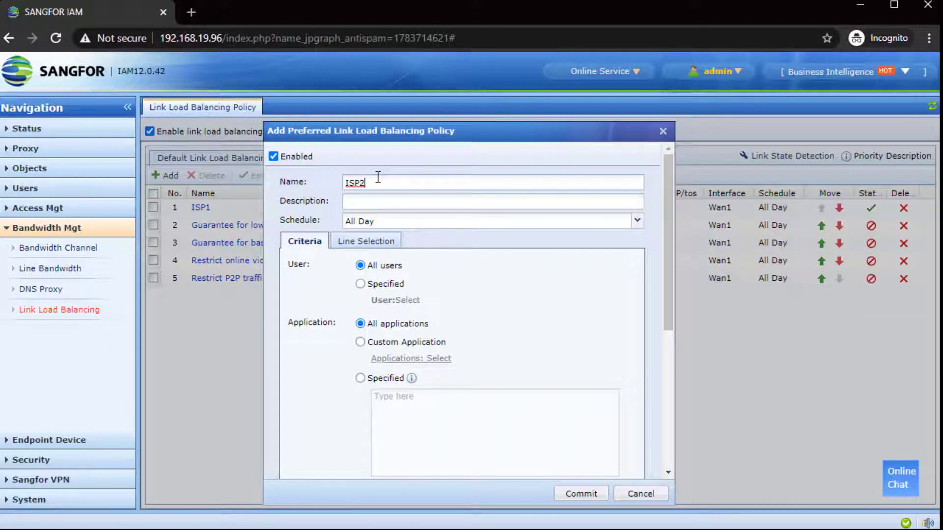
scroll(656, 286, "down", 5)
scroll(648, 441, "up", 2)
scroll(647, 354, "up", 1)
left_click(417, 231)
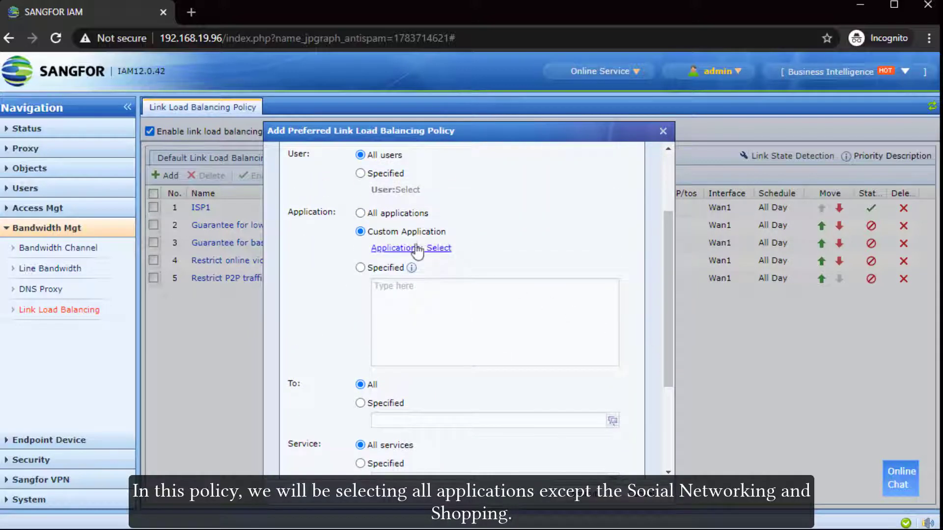
Select all applications except Social Networking and Shopping for the ISP2 policy
left_click(416, 247)
scroll(545, 145, "up", 3)
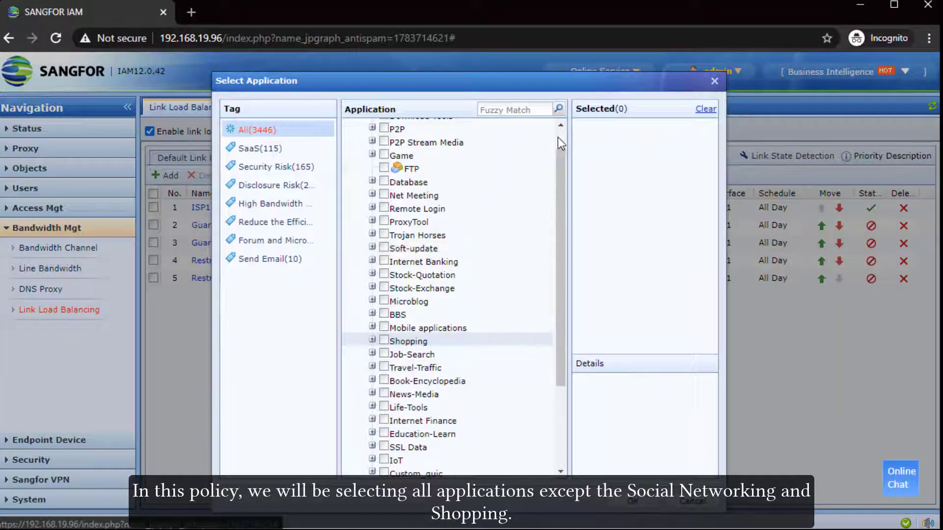
left_click(361, 125)
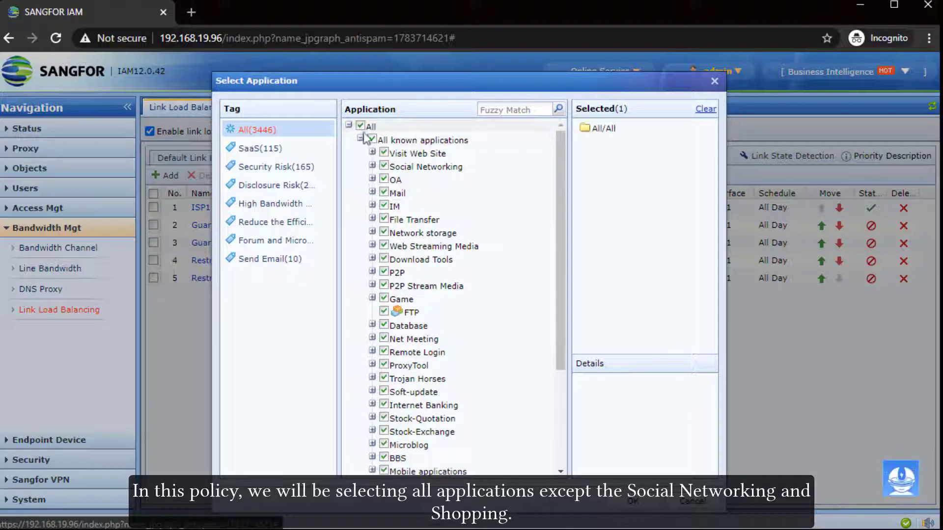
left_click(384, 166)
left_click_drag(559, 333, 561, 426)
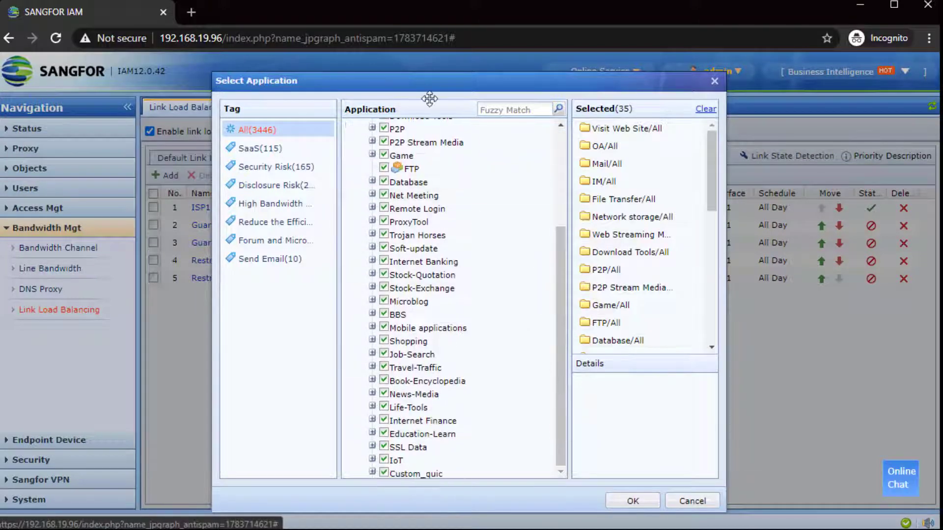
left_click(562, 125)
left_click_drag(564, 166, 563, 210)
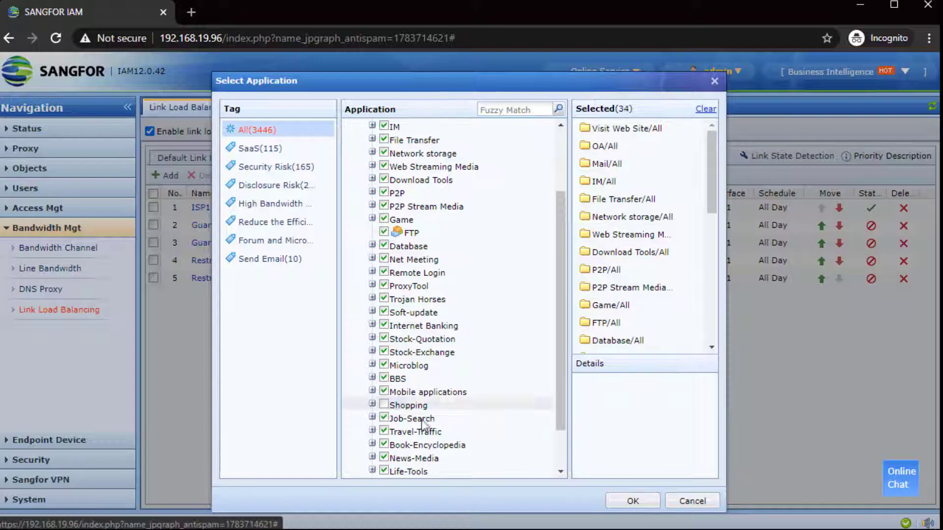
left_click(630, 501)
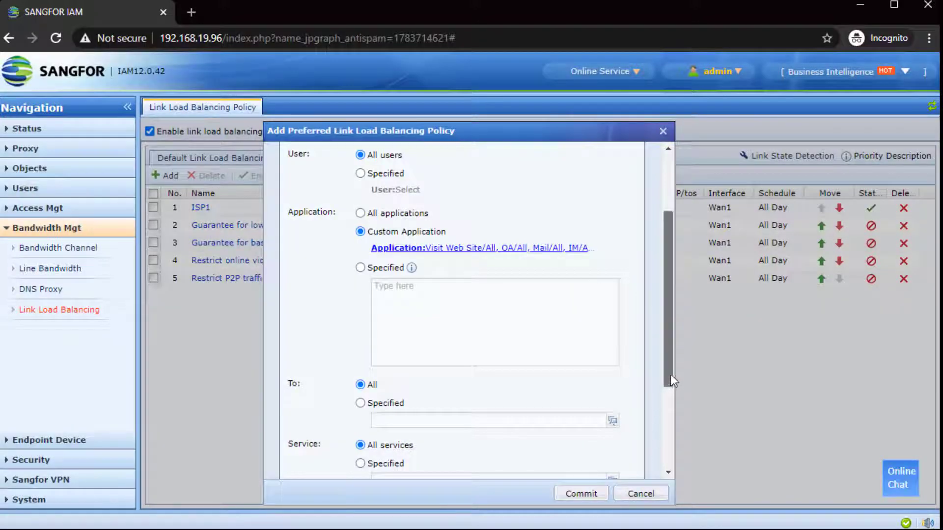
Set the ISP2 policy's line selection to Specified with interface Wan2(eth3), and commit the policy
left_click_drag(670, 376, 653, 276)
left_click(388, 245)
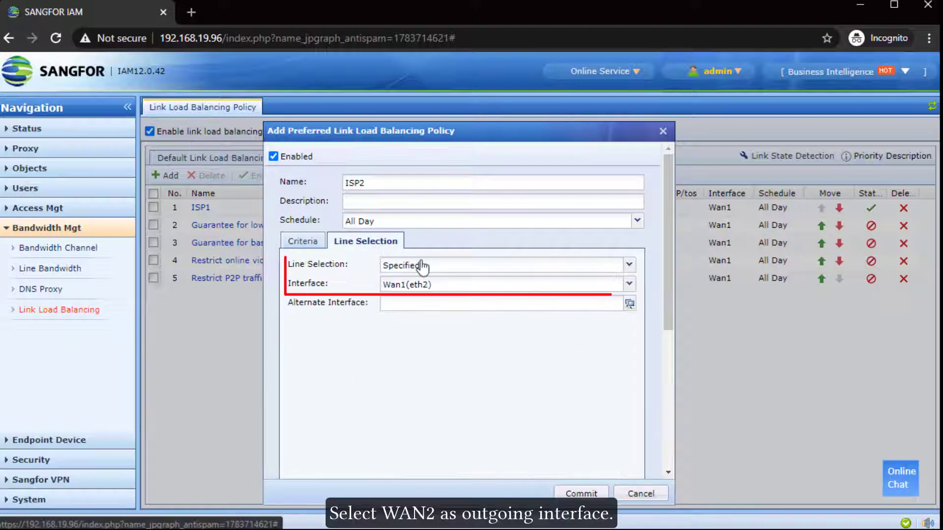
left_click(420, 266)
left_click(421, 283)
left_click(421, 285)
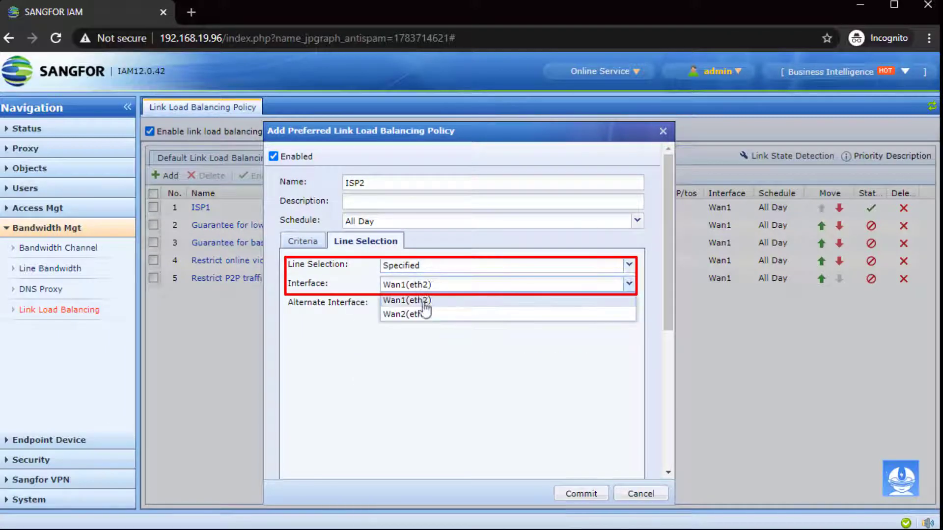
left_click(427, 315)
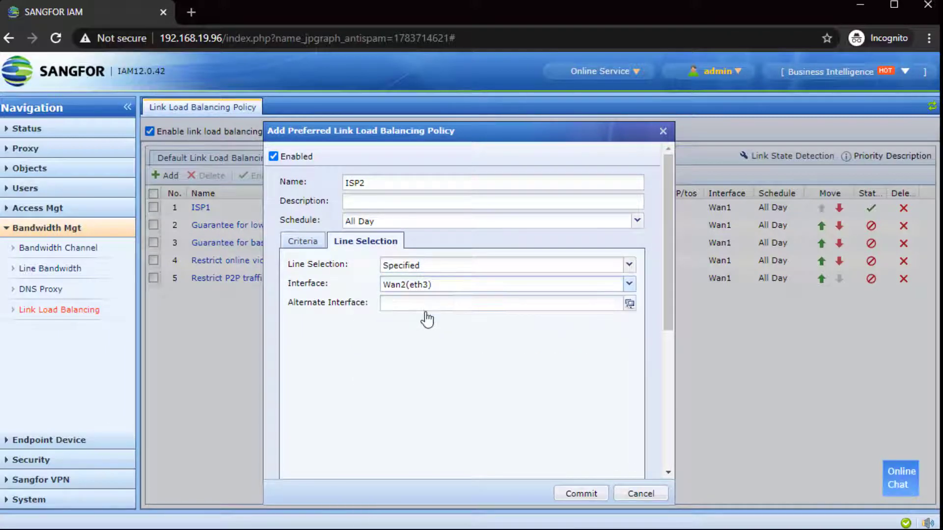
left_click_drag(669, 332, 661, 446)
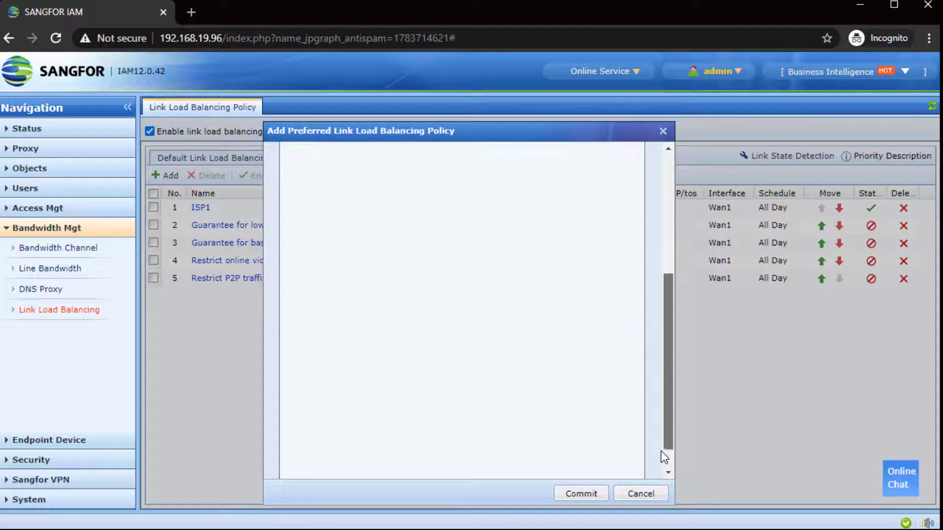
left_click(584, 494)
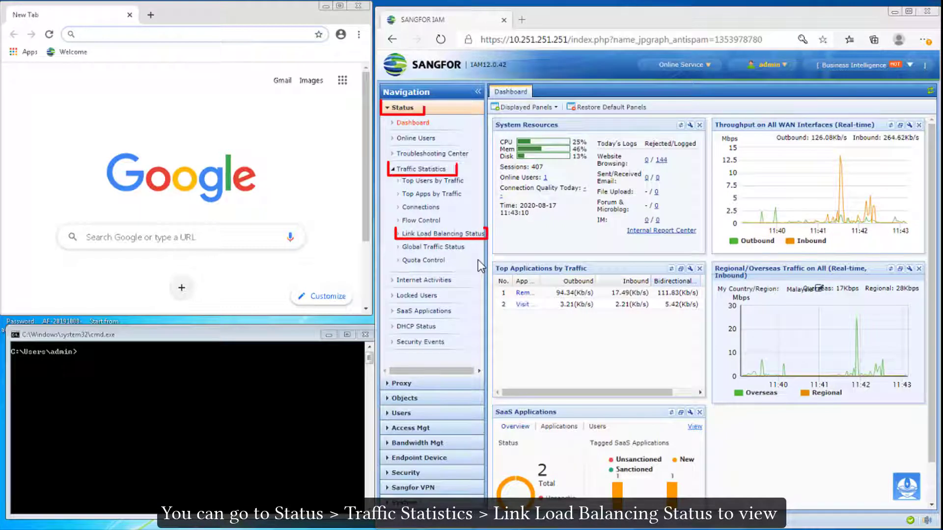
Open the Link Load Balancing Status under Traffic Statistics and display the real-time traffic details of the ISP1 policy
left_click(458, 237)
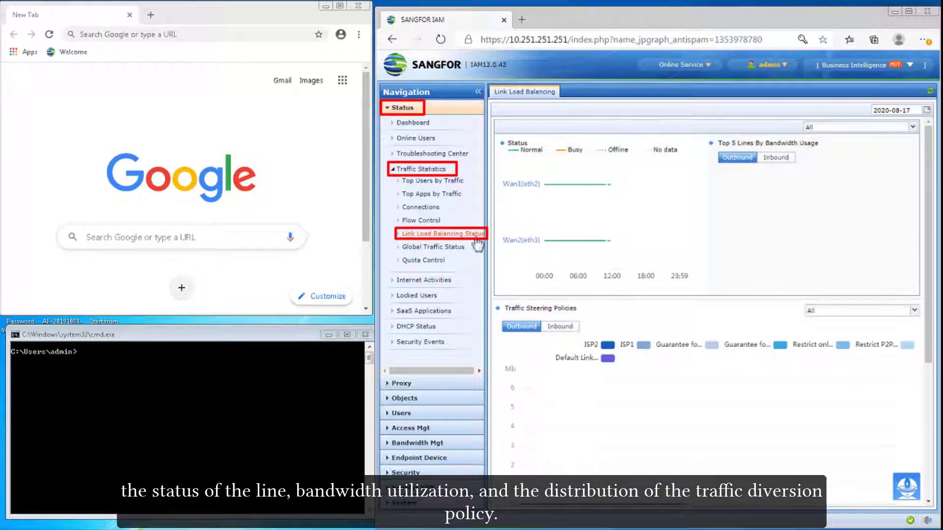
left_click(928, 484)
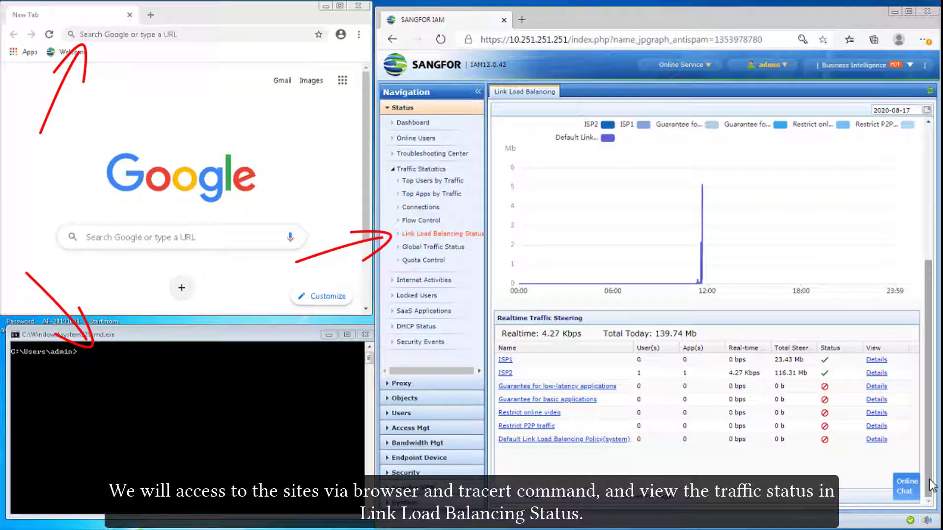
left_click(509, 363)
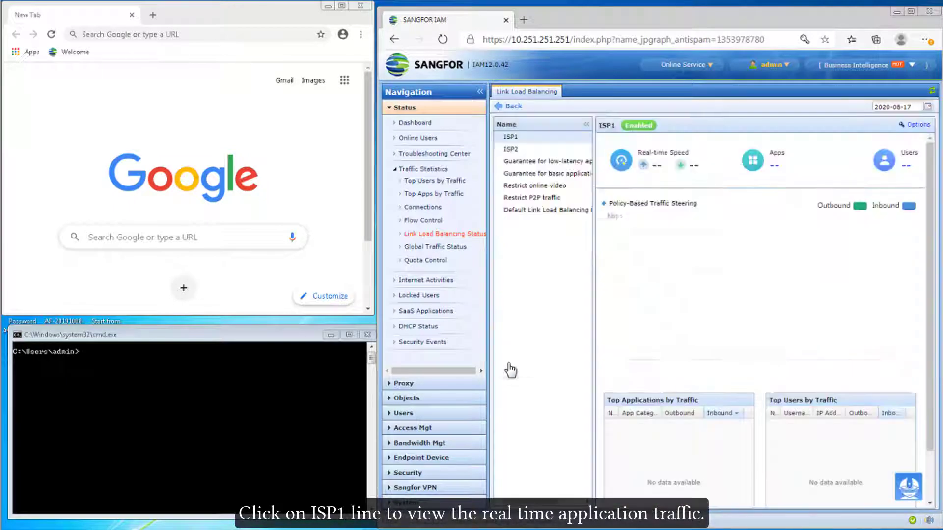
In the other browser window, load Facebook in the current tab and lazada.com in a new tab to generate traffic
left_click(236, 34)
type("facebook")
key("Return")
left_click(153, 15)
type("lazada.com")
key("Return")
left_click(228, 405)
type("tracert www.facebook.com")
key("Return")
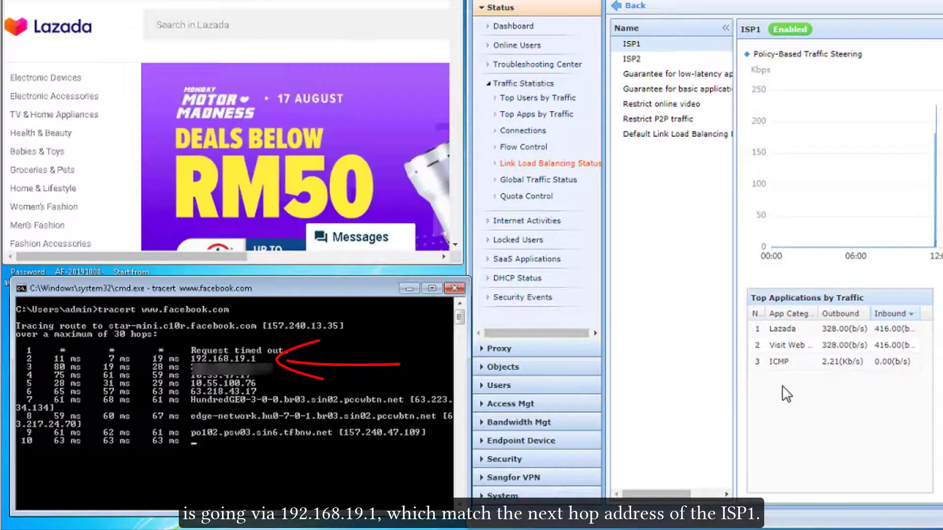
type("tracert www.lazada.com")
key("Return")
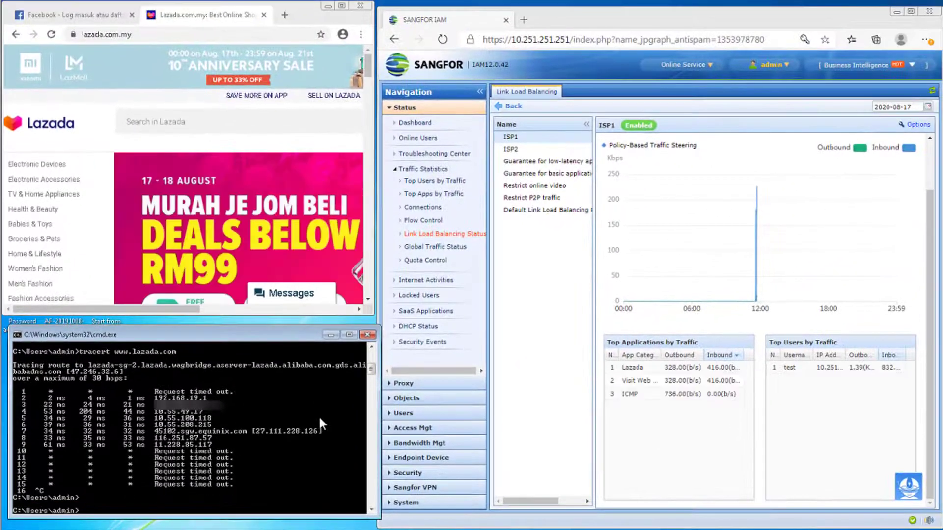
Display the ISP2 policy's real-time traffic, and load bbc.com in the Lazada tab and yahoo.com in the Facebook tab
left_click(523, 153)
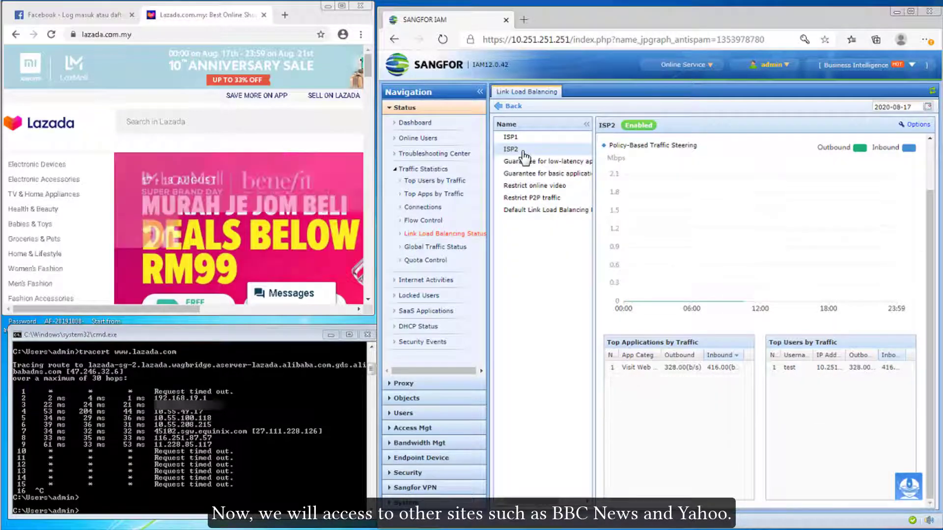
left_click(173, 34)
type("bbc.com")
key("Return")
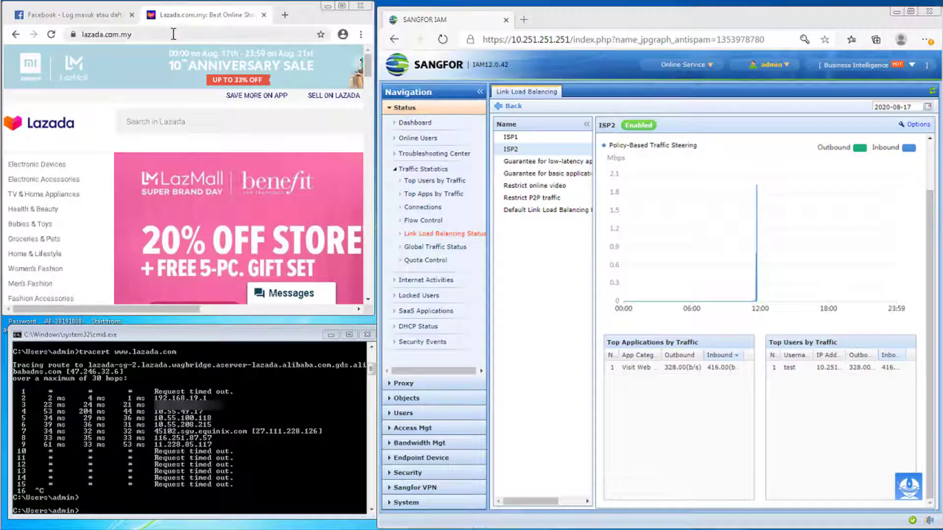
left_click(74, 15)
left_click(124, 34)
type("yahoo.com")
key("Return")
left_click(228, 443)
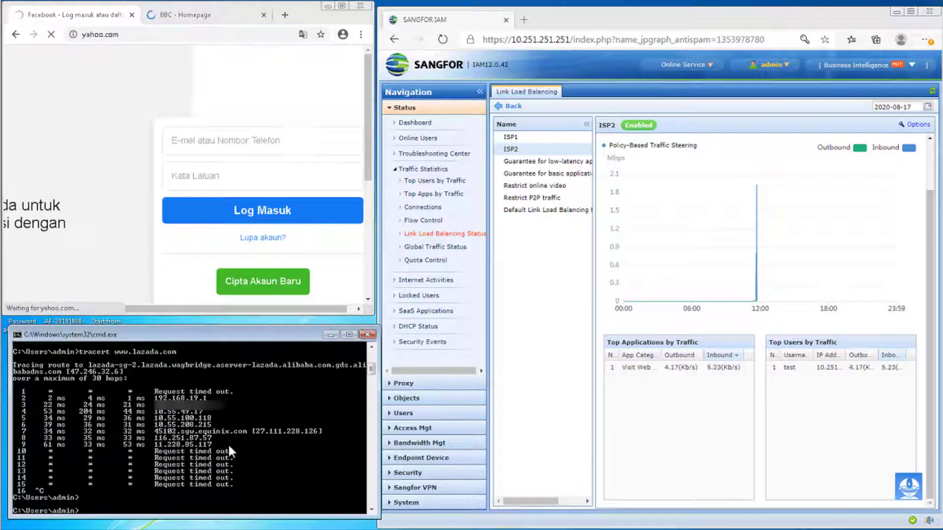
type("tracert www.bbc.com")
key("Return")
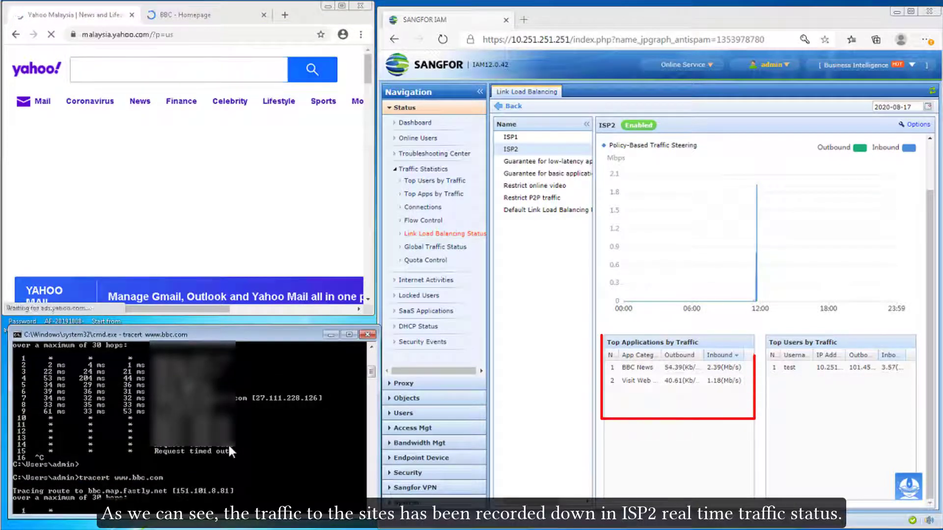